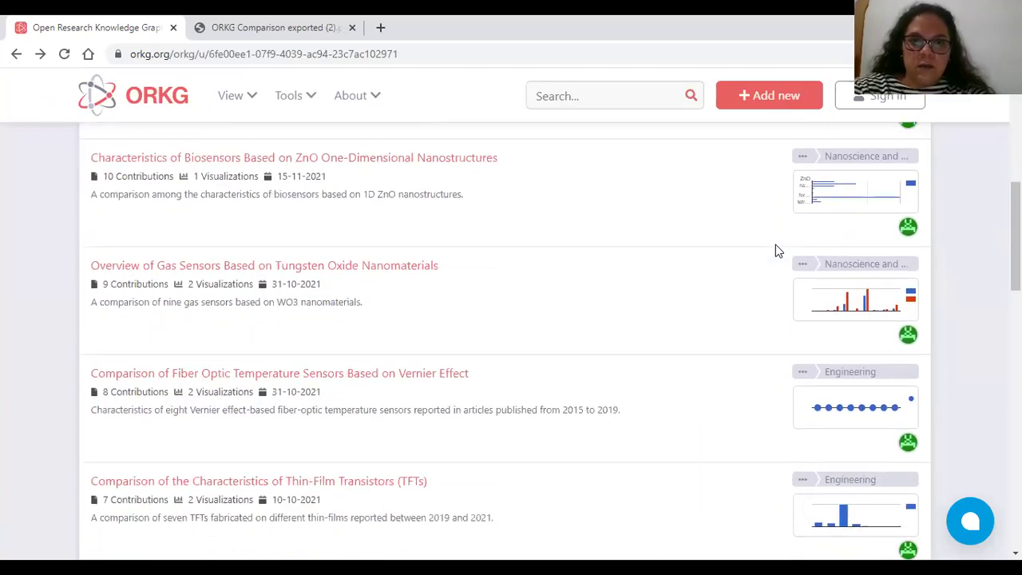
- Browse the contributor's published comparisons and open "Sensing Parameters Comparison of Glucose Biosensors"
scroll(776, 244, "down", 7)
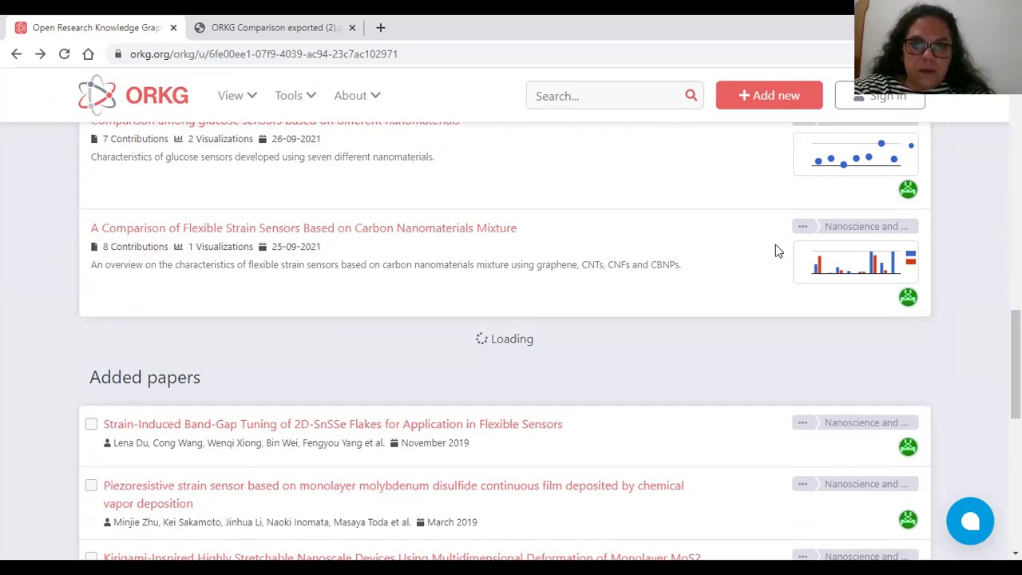
scroll(776, 245, "down", 1)
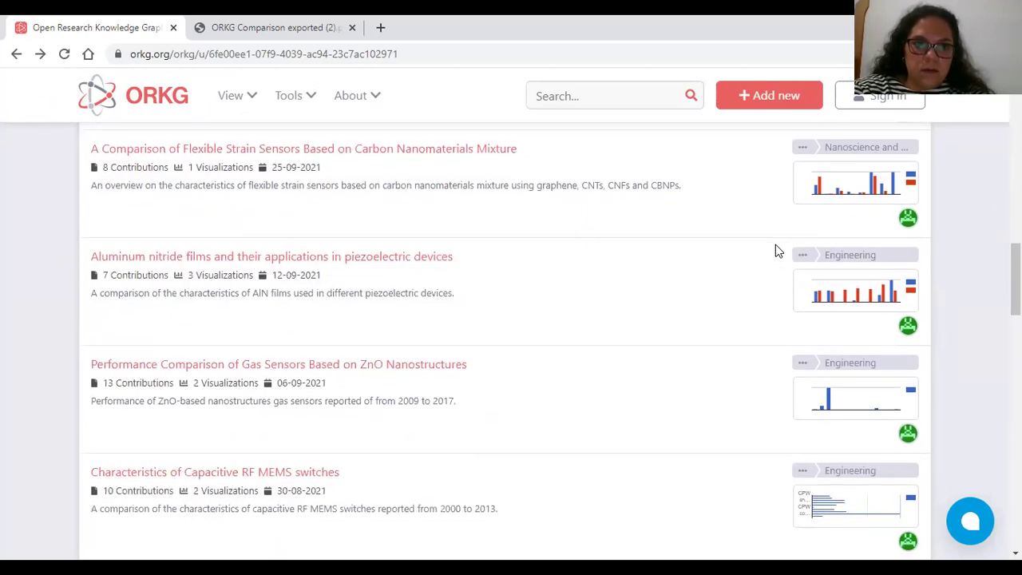
scroll(776, 246, "down", 4)
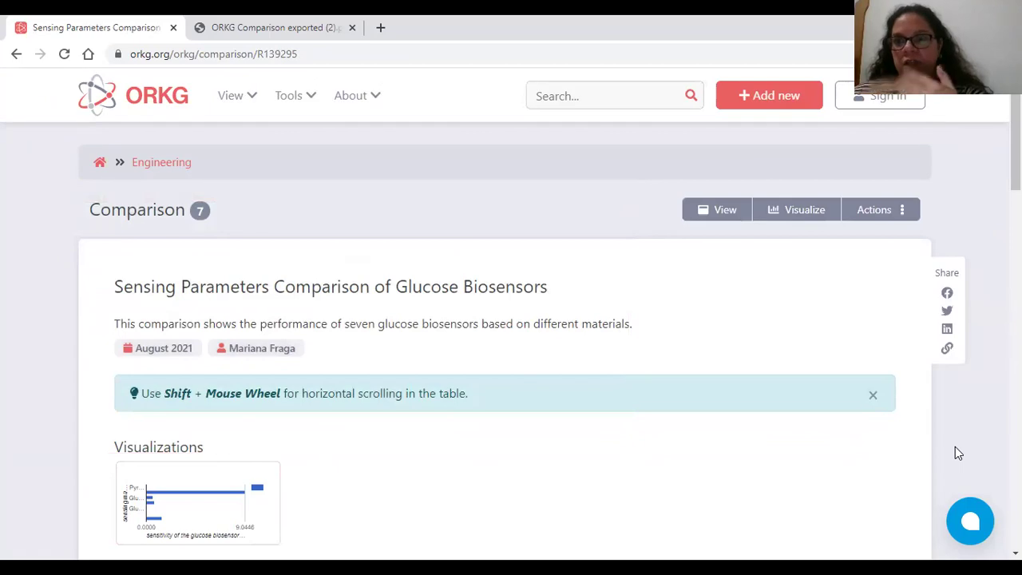
- Look over the glucose biosensor comparison from its contributions table down to the data sources
scroll(957, 448, "down", 10)
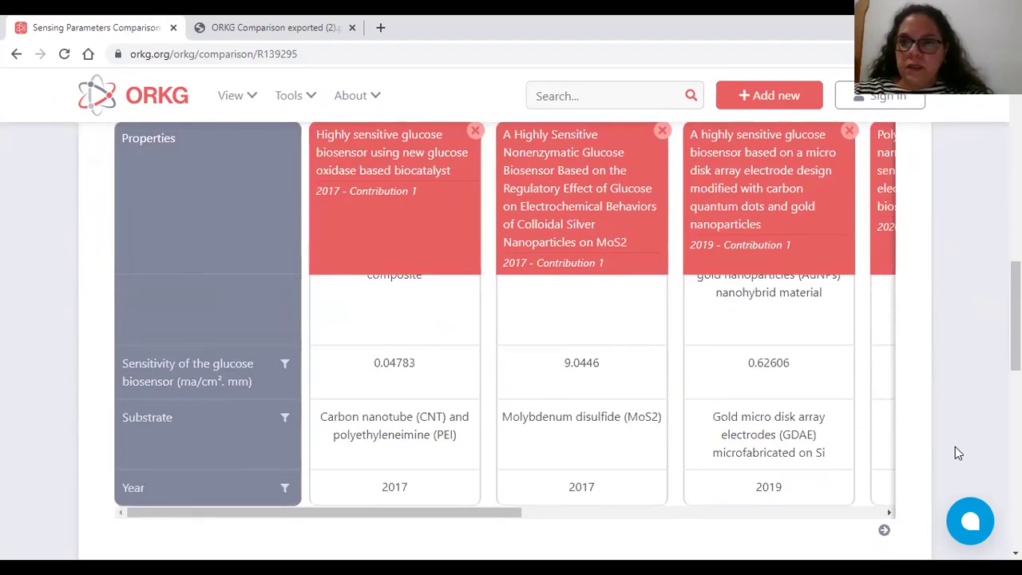
scroll(958, 453, "down", 6)
scroll(958, 453, "up", 2)
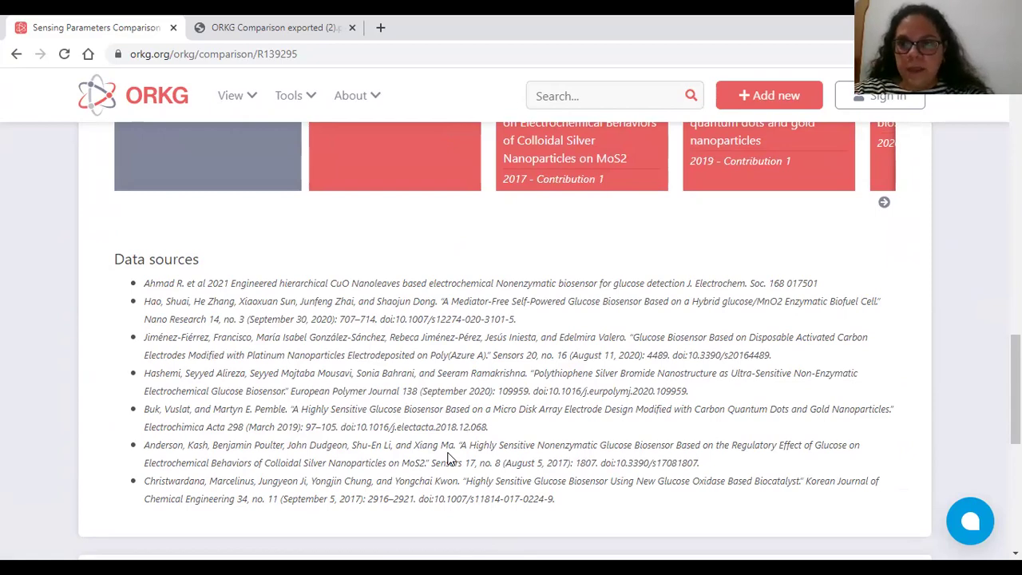
scroll(448, 459, "up", 10)
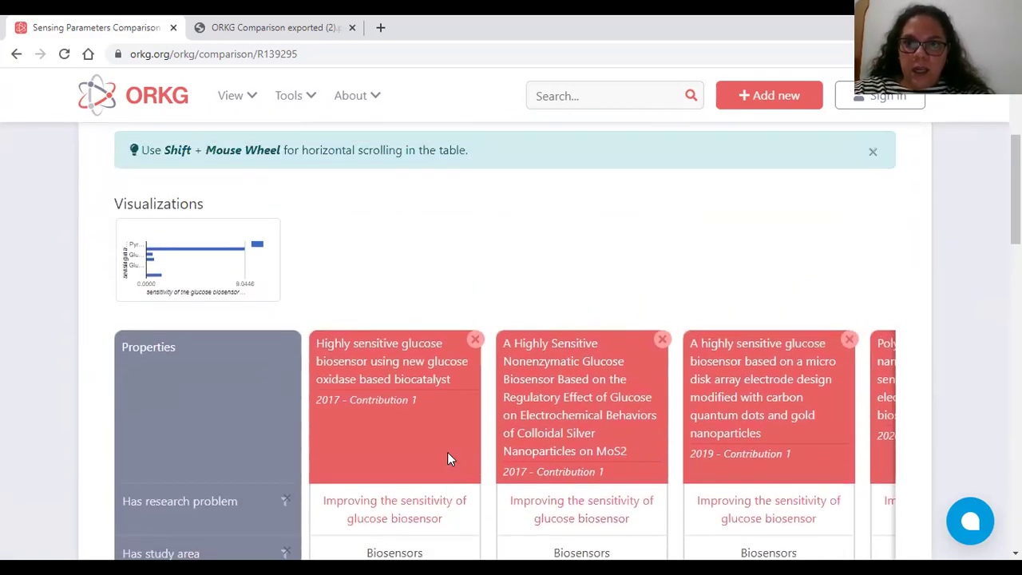
scroll(447, 458, "down", 2)
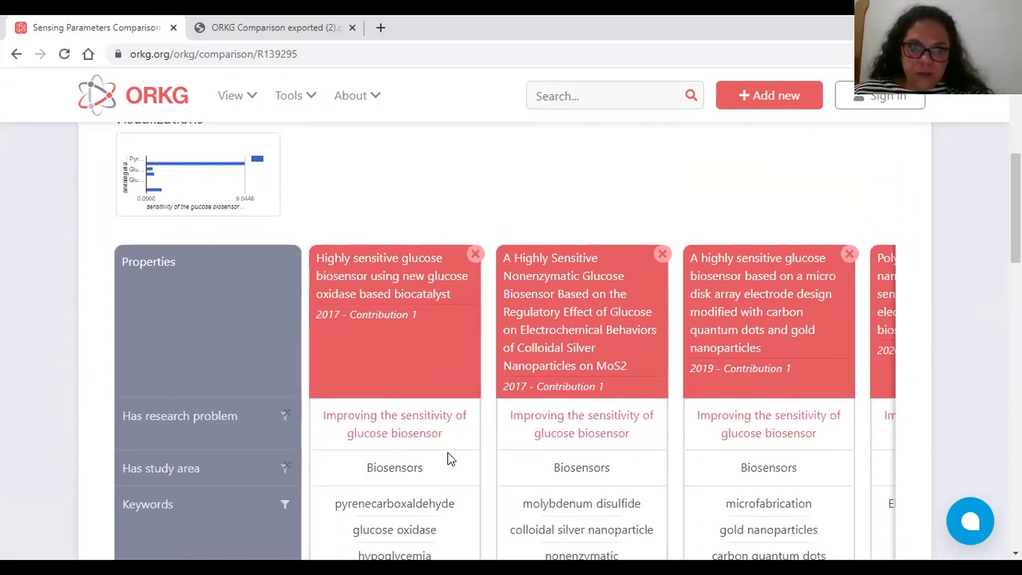
- Examine the comparison's property rows, from research problem and keywords to linear range, sensing material, sensitivity, substrate and year
mouse_move(142, 431)
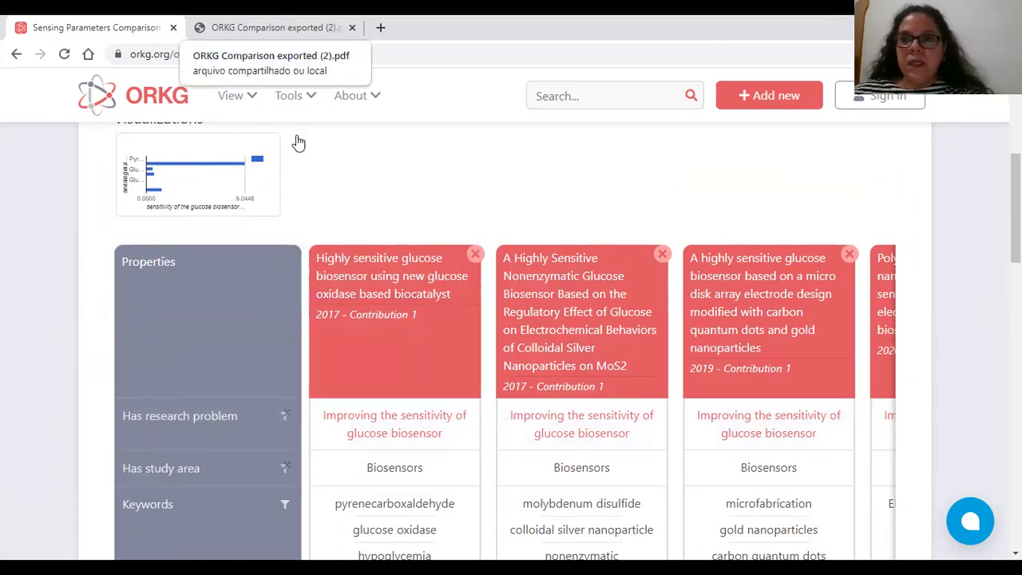
mouse_move(284, 219)
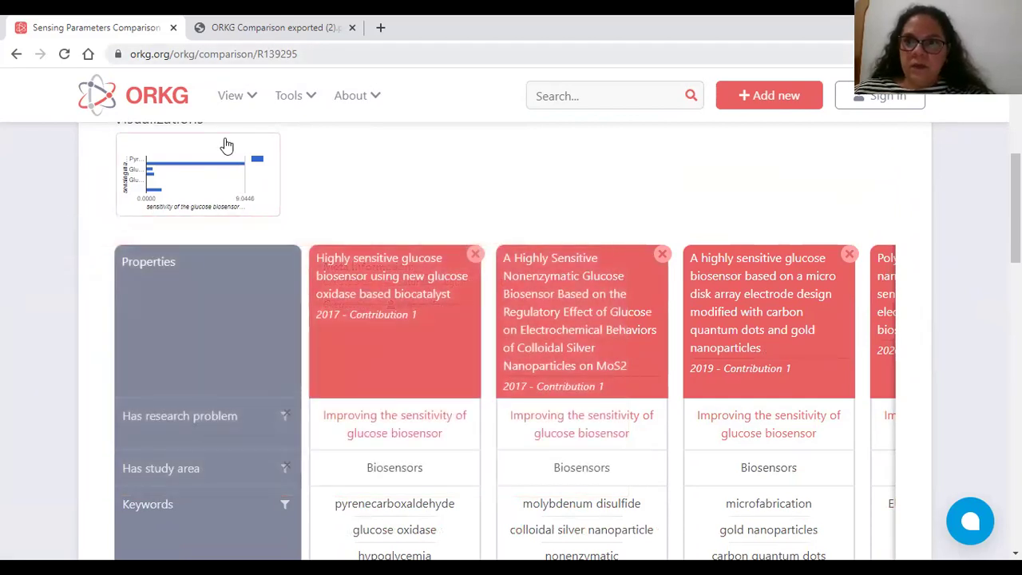
scroll(227, 146, "up", 1)
scroll(227, 146, "down", 2)
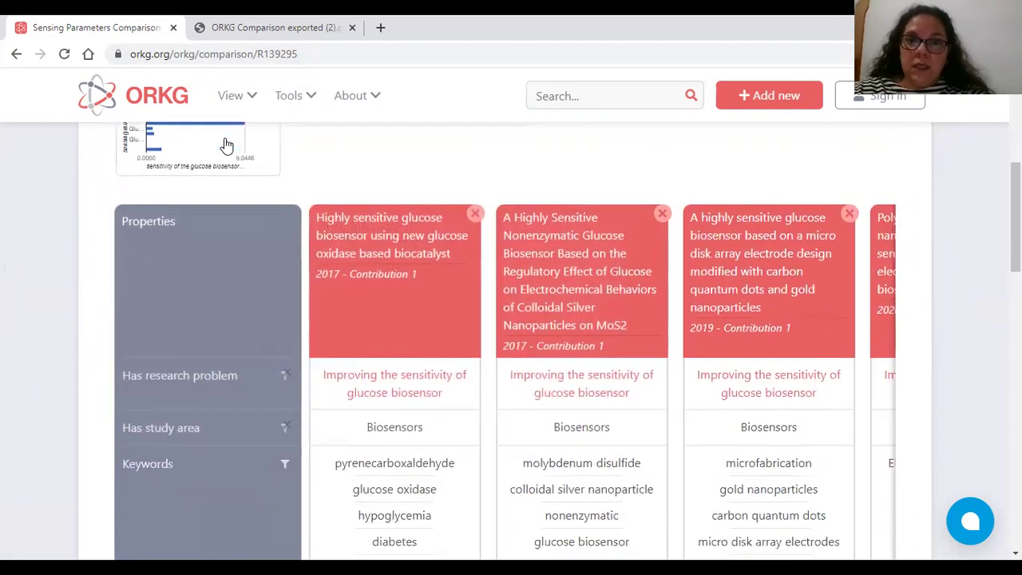
scroll(227, 145, "down", 2)
scroll(227, 145, "up", 2)
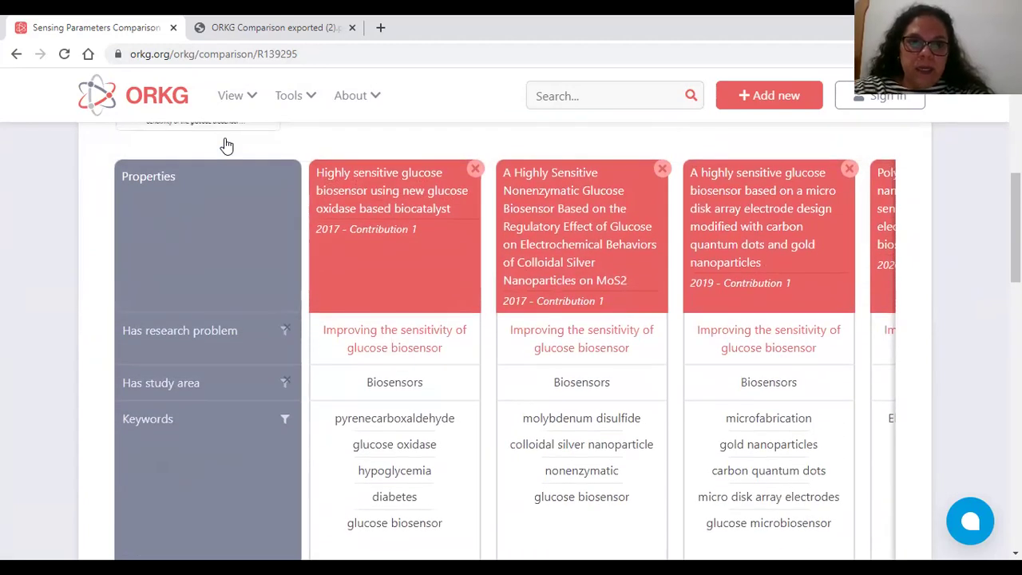
scroll(227, 145, "down", 5)
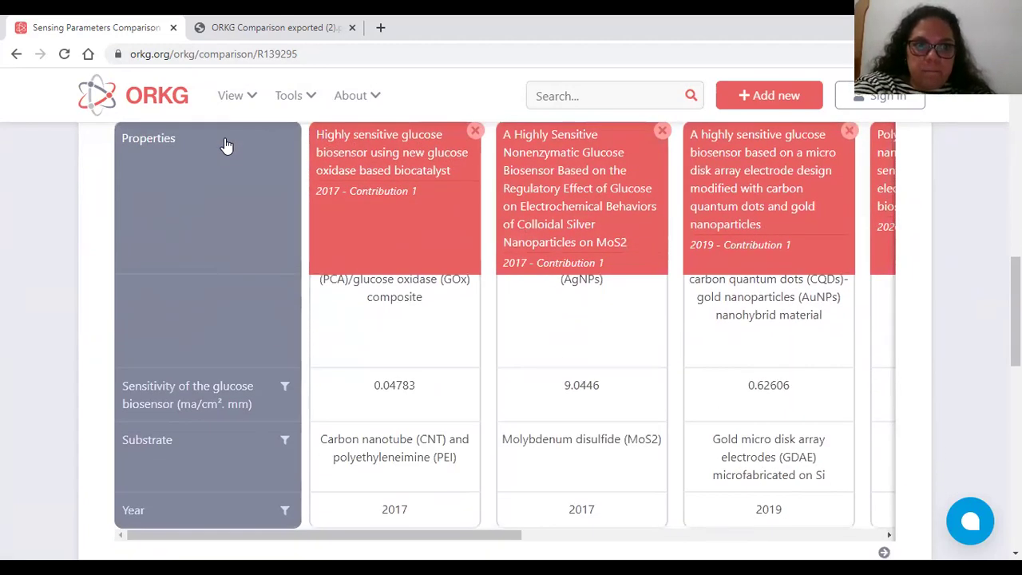
scroll(227, 145, "up", 1)
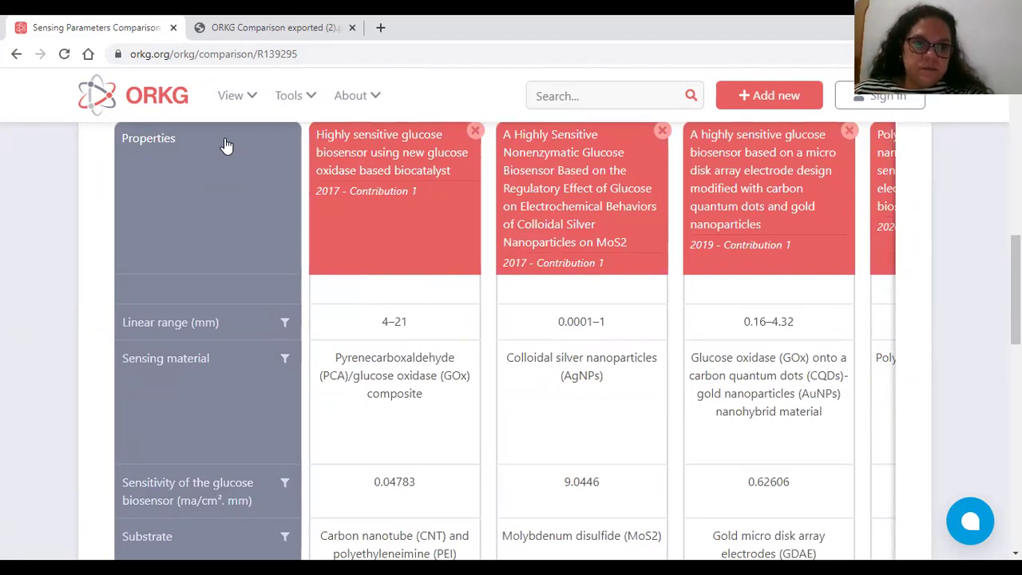
scroll(227, 146, "down", 1)
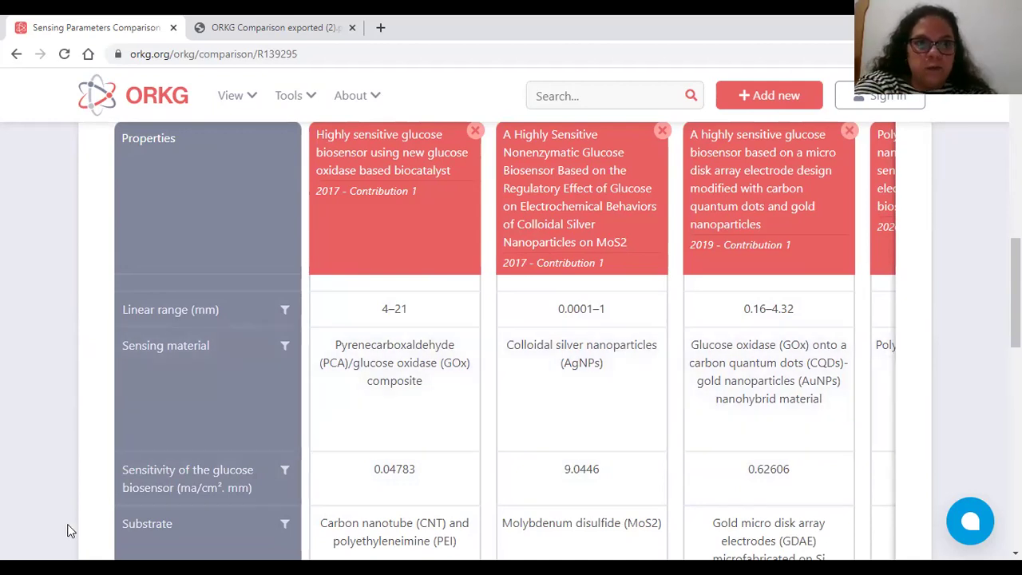
scroll(68, 530, "up", 5)
scroll(68, 530, "down", 5)
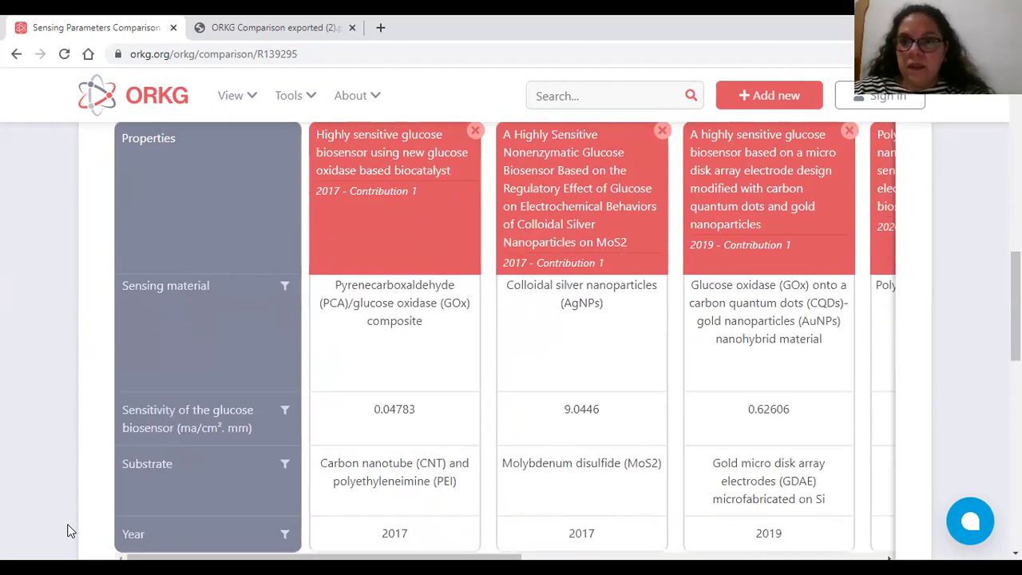
- View the export options available for the glucose biosensor comparison
scroll(68, 531, "up", 10)
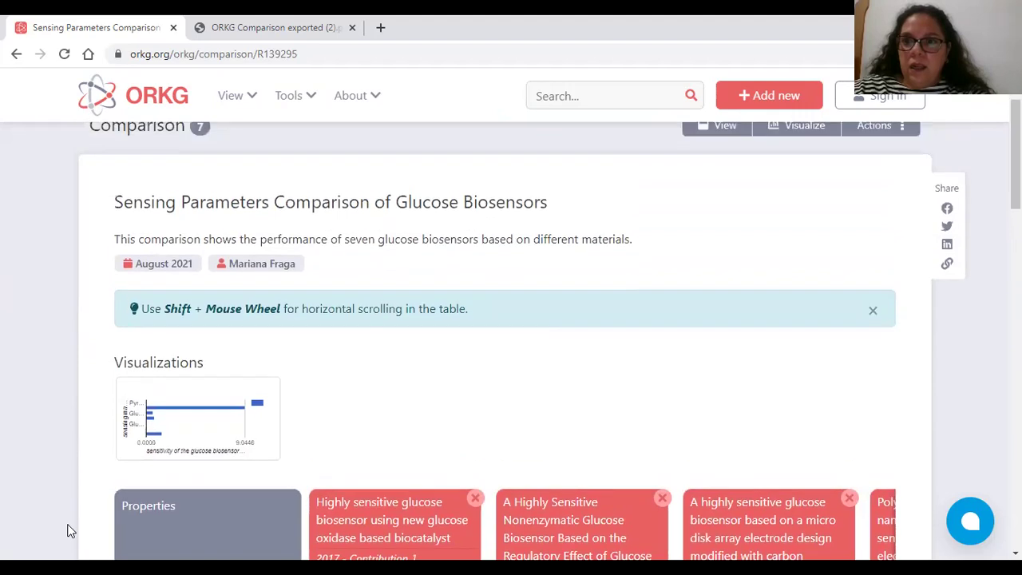
scroll(68, 530, "up", 1)
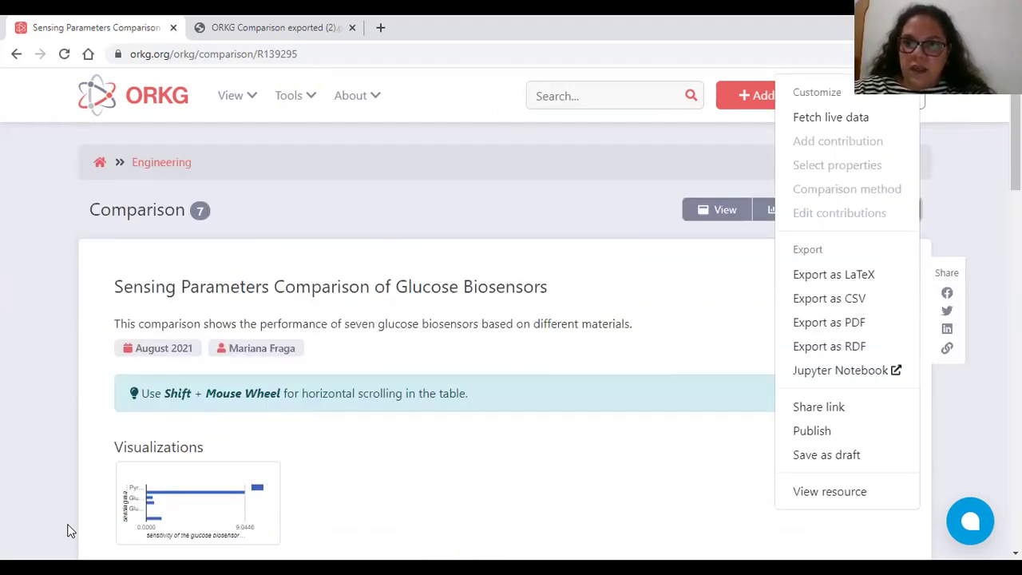
key("Escape")
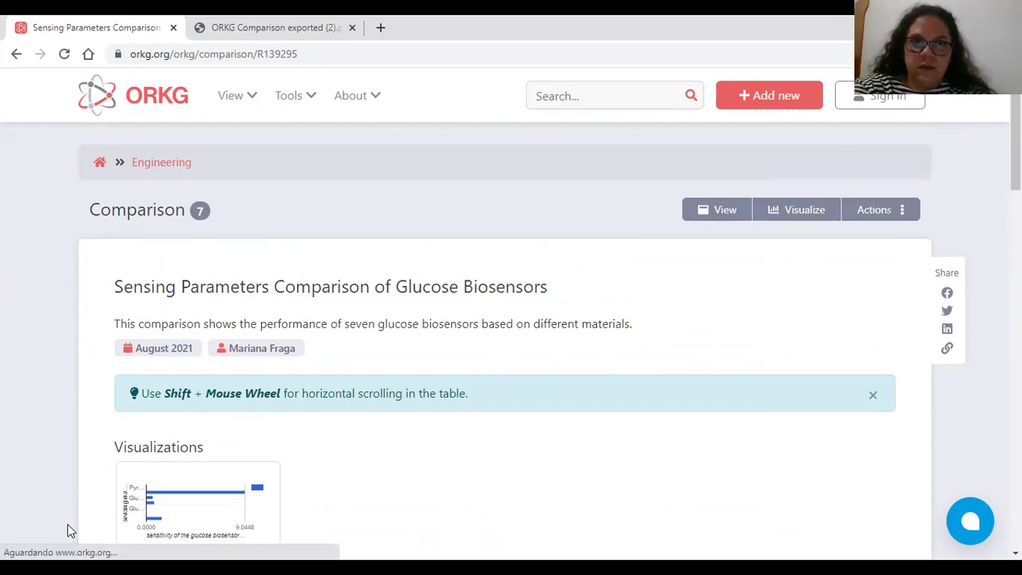
- Switch to the exported comparison PDF and examine its table of glucose biosensor contributions
key("ctrl+Tab")
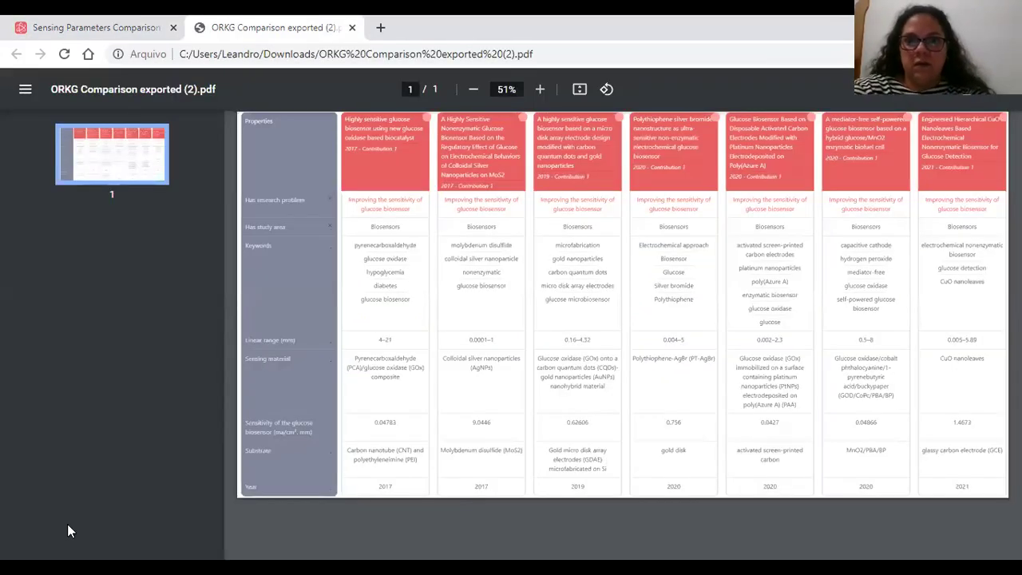
scroll(67, 524, "up", 3)
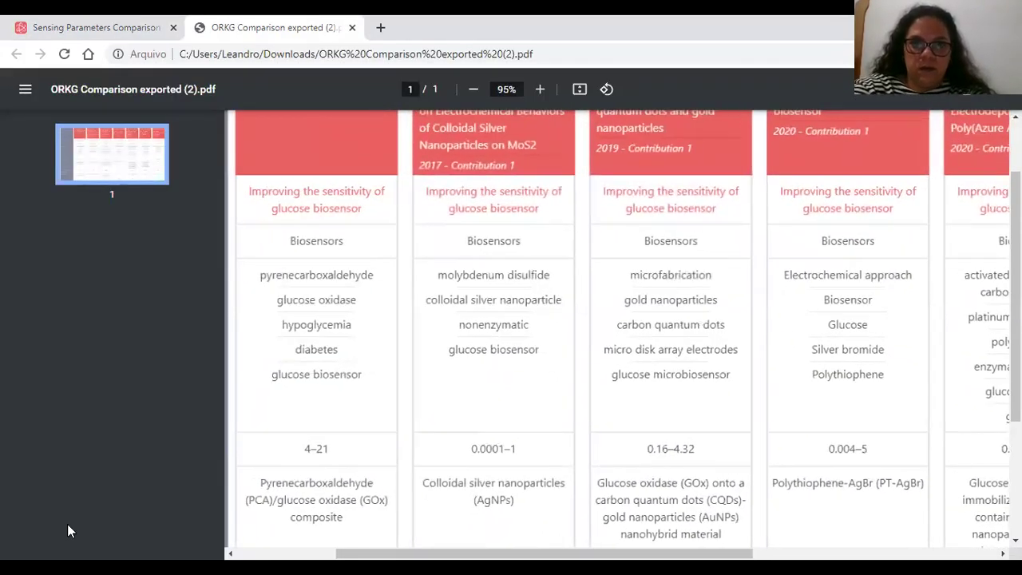
scroll(67, 524, "down", 3)
scroll(67, 524, "up", 2)
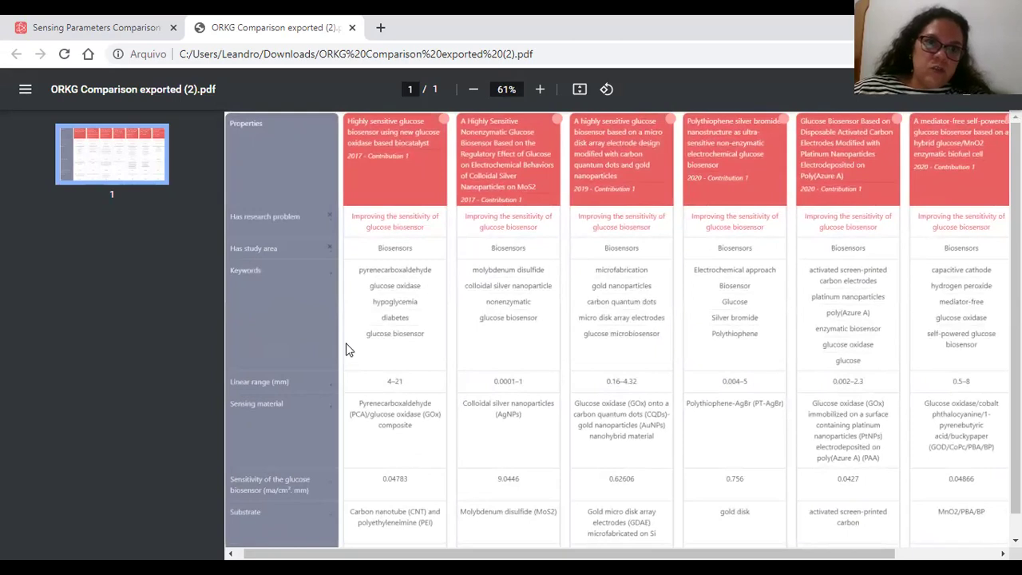
- Save the comparison PDF in Downloads as ORKG Comparison exported (3).pdf
key("ctrl+s")
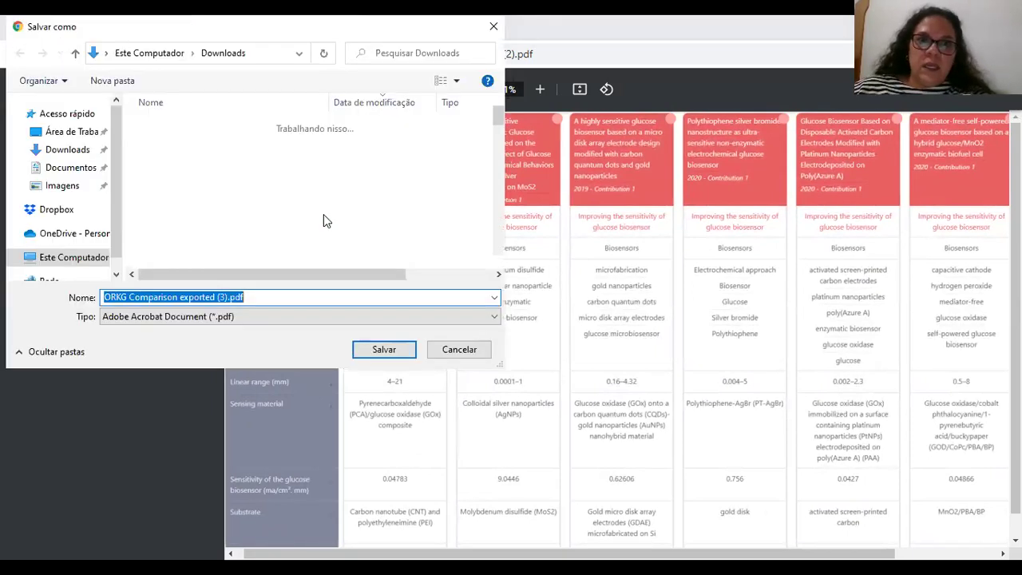
left_click(377, 346)
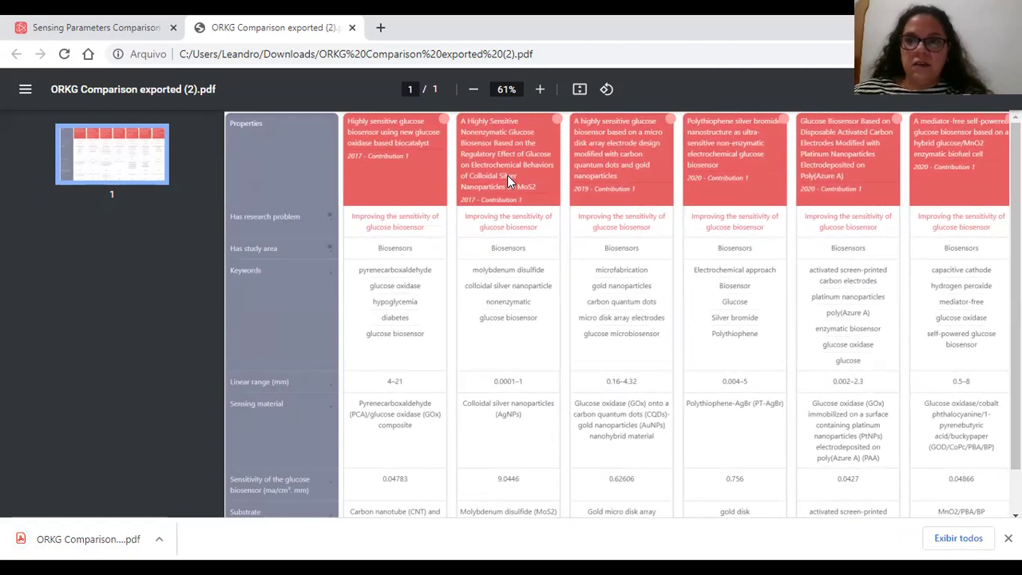
scroll(507, 178, "down", 3, "ctrl")
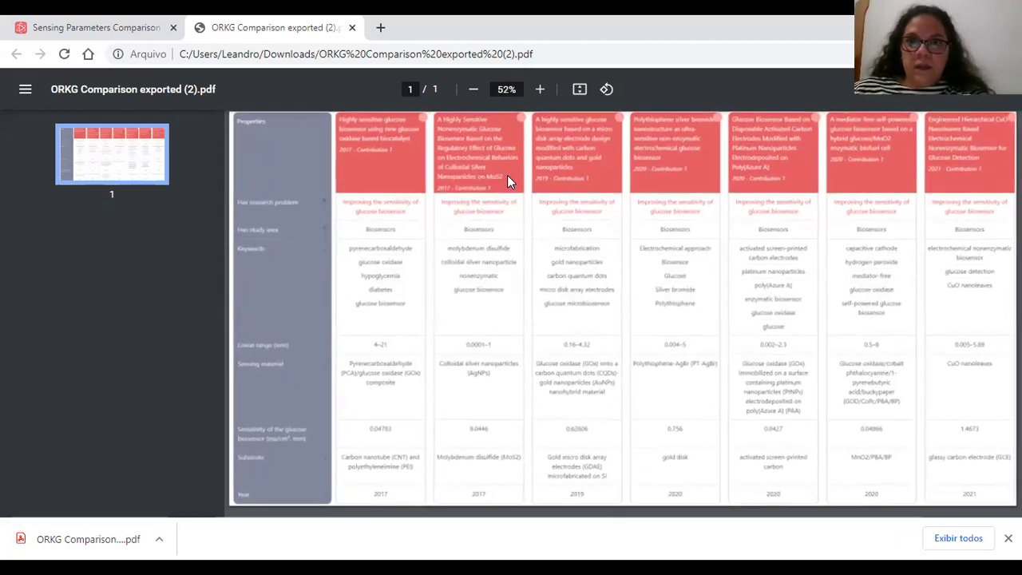
- Return to the comparison page and open its glucose biosensor sensitivity bar chart to examine sensitivity by sensing material
left_click(74, 32)
mouse_move(178, 500)
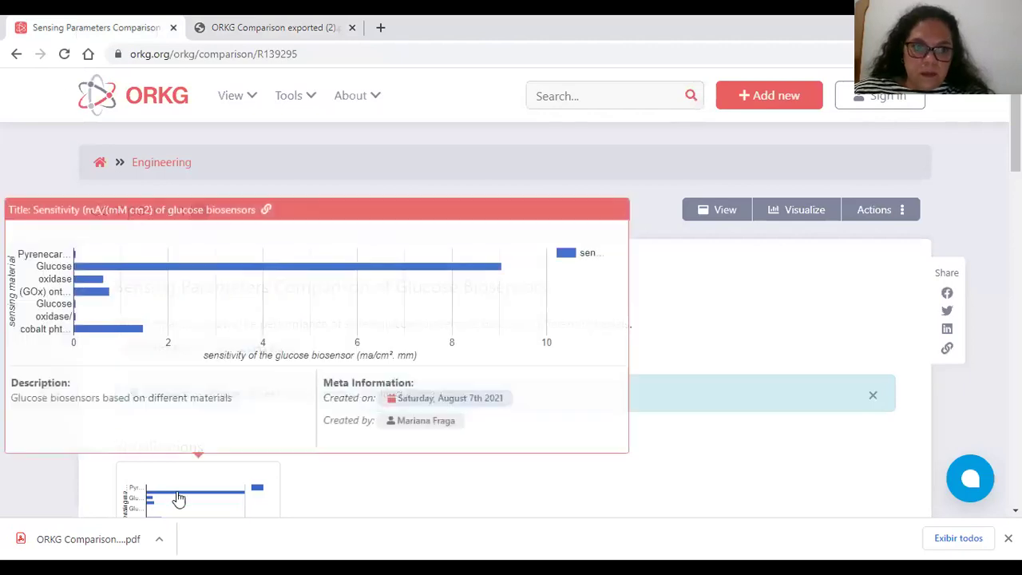
left_click(178, 499)
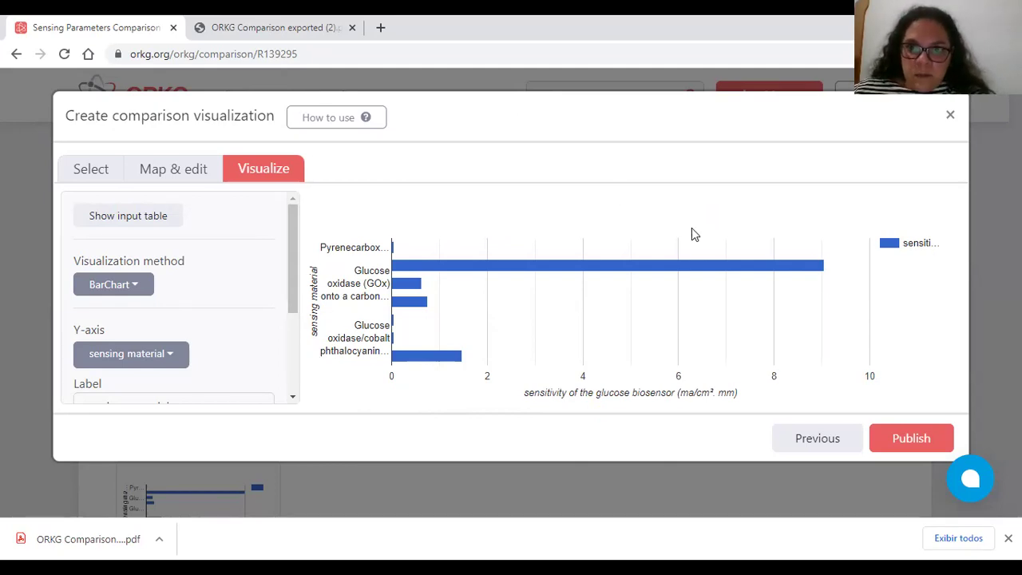
mouse_move(816, 272)
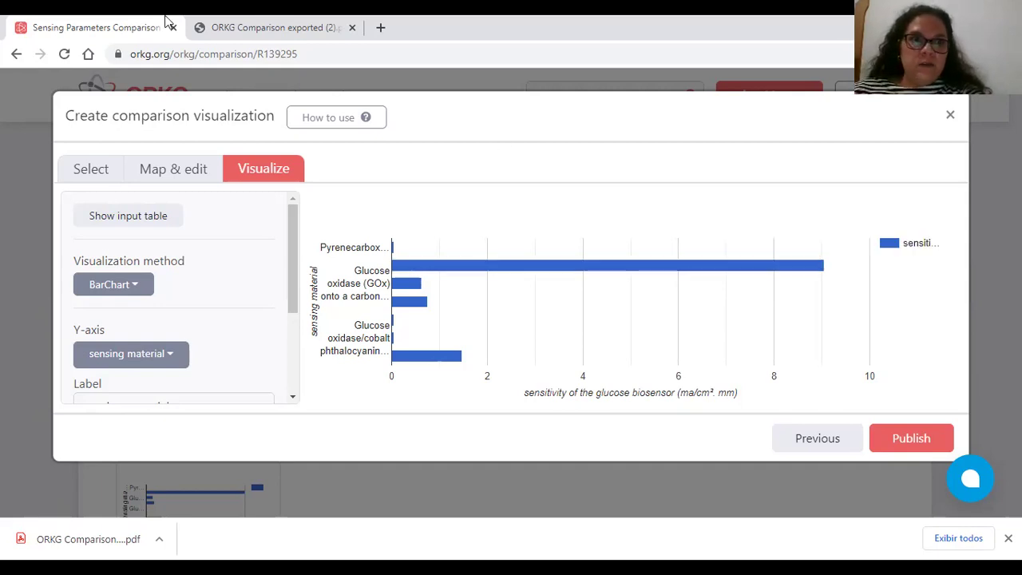
- Go back to the contributor's profile page
left_click(12, 59)
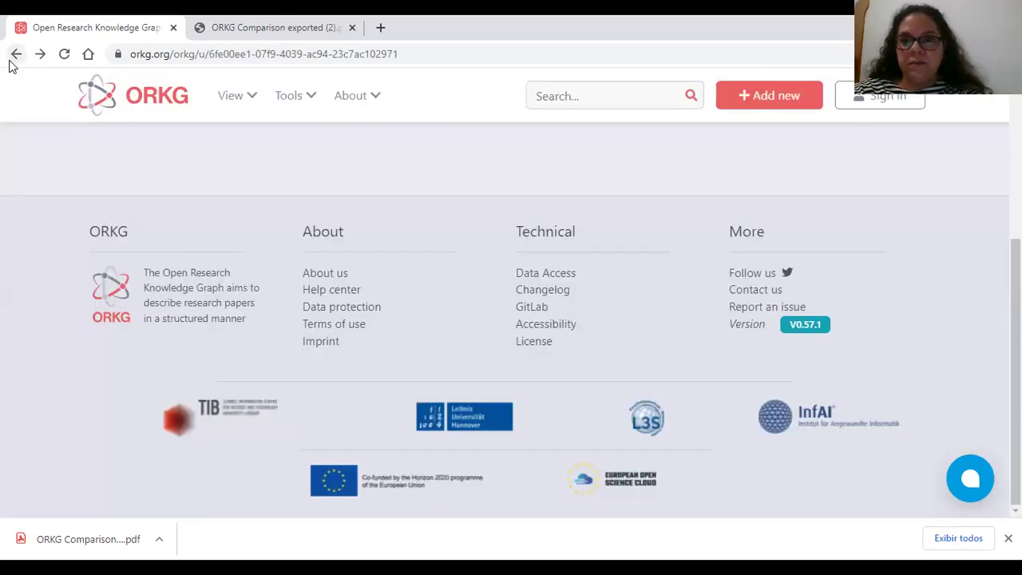